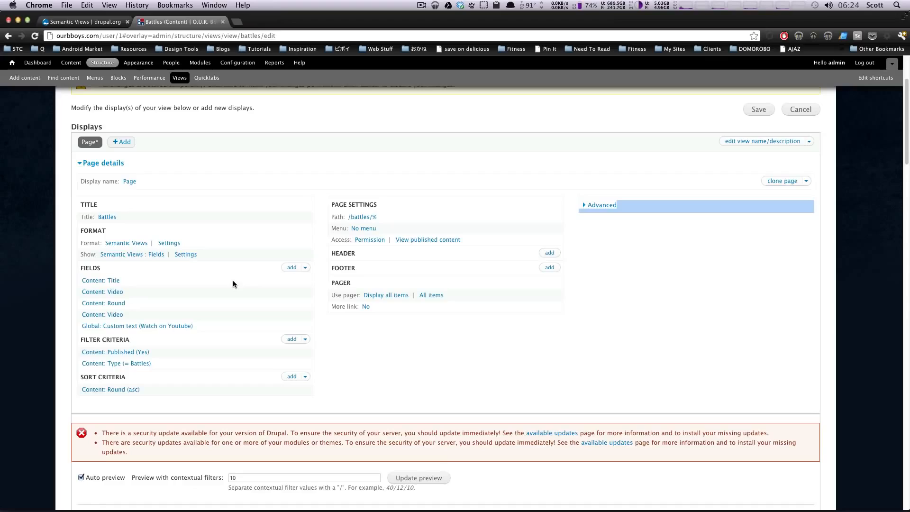
- Add a Global: Custom text field to the Battles view and open its settings
{"action": "left_click", "coordinate": [293, 270]}
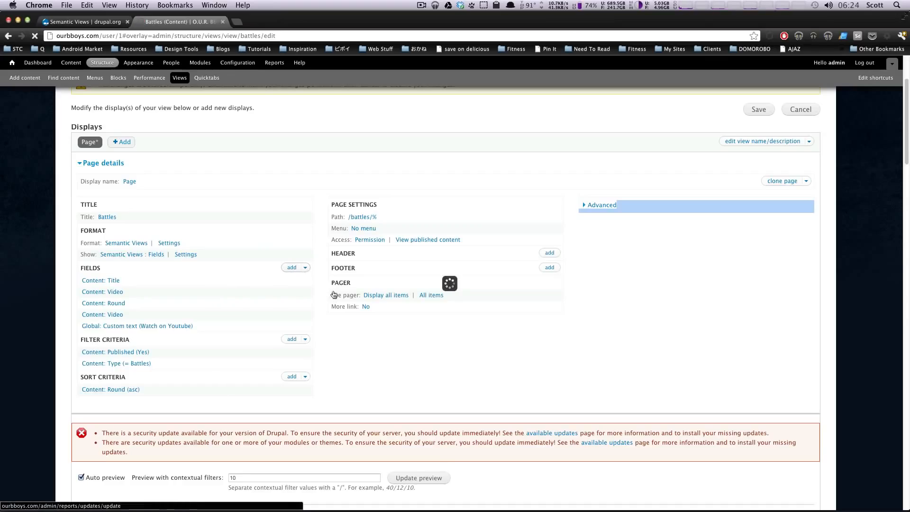
{"action": "scroll", "coordinate": [371, 291], "scroll_direction": "down", "scroll_amount": 20}
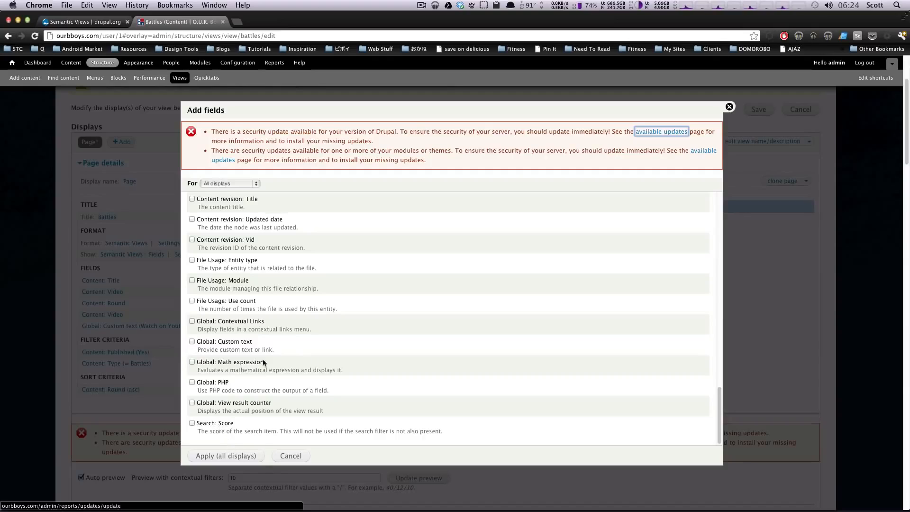
{"action": "left_click", "coordinate": [192, 341]}
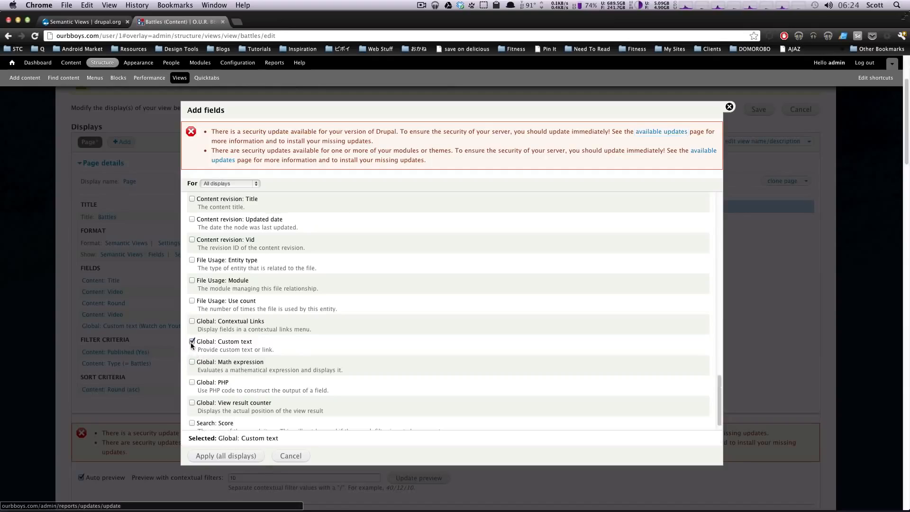
{"action": "left_click", "coordinate": [207, 456]}
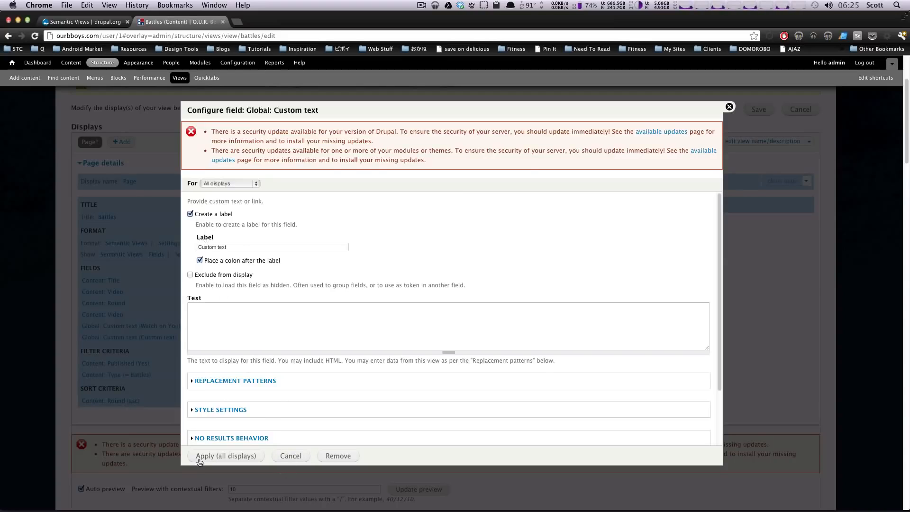
- Look over the Video, Round and Battle replacement tokens, then apply the Custom text field
{"action": "left_click", "coordinate": [276, 322]}
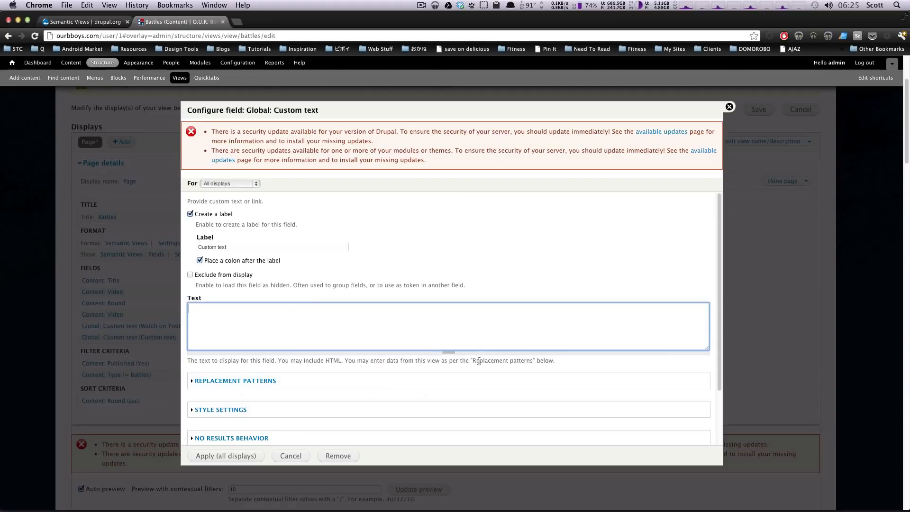
{"action": "left_click", "coordinate": [273, 382]}
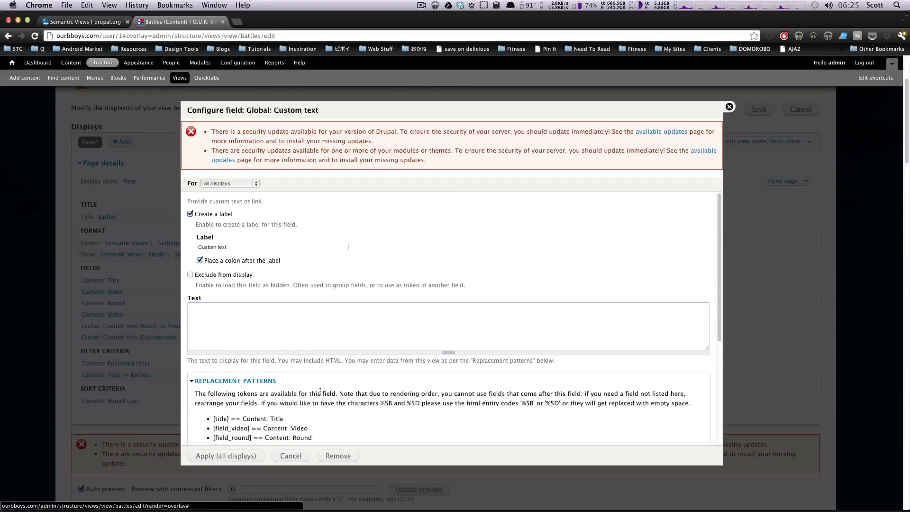
{"action": "scroll", "coordinate": [359, 388], "scroll_direction": "down", "scroll_amount": 3}
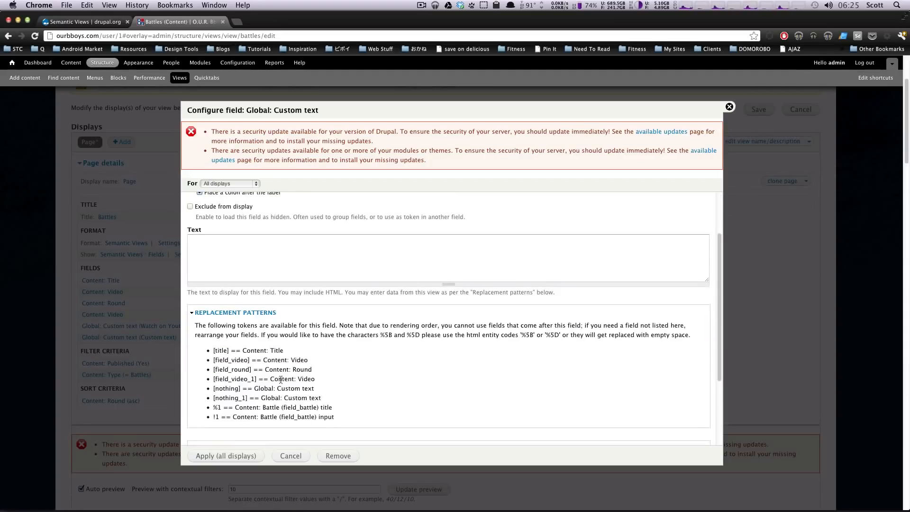
{"action": "left_click_drag", "start_coordinate": [213, 359], "coordinate": [234, 378]}
{"action": "left_click", "coordinate": [230, 389]}
{"action": "left_click_drag", "start_coordinate": [298, 407], "coordinate": [219, 360]}
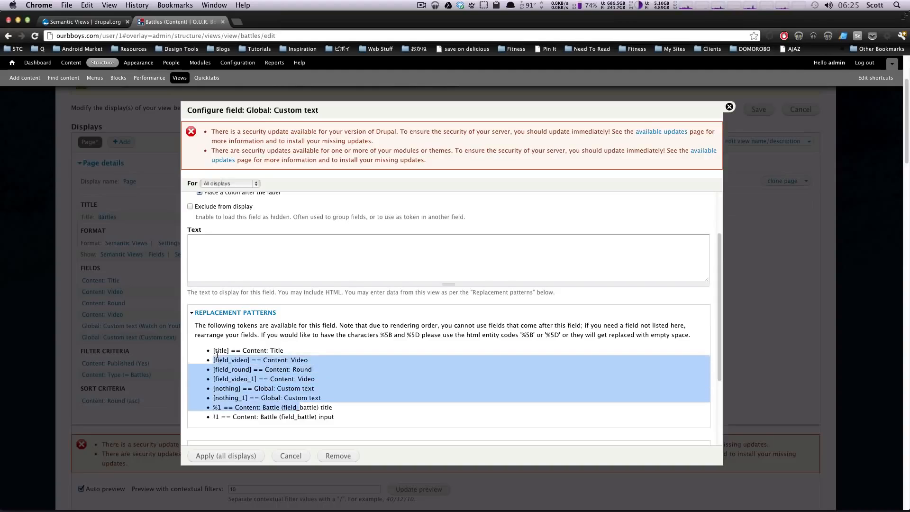
{"action": "left_click", "coordinate": [264, 381]}
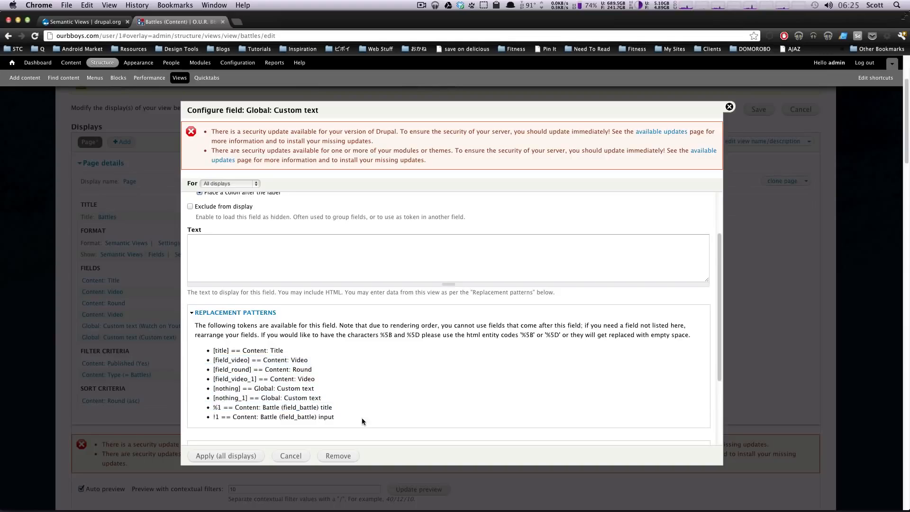
{"action": "left_click", "coordinate": [239, 456]}
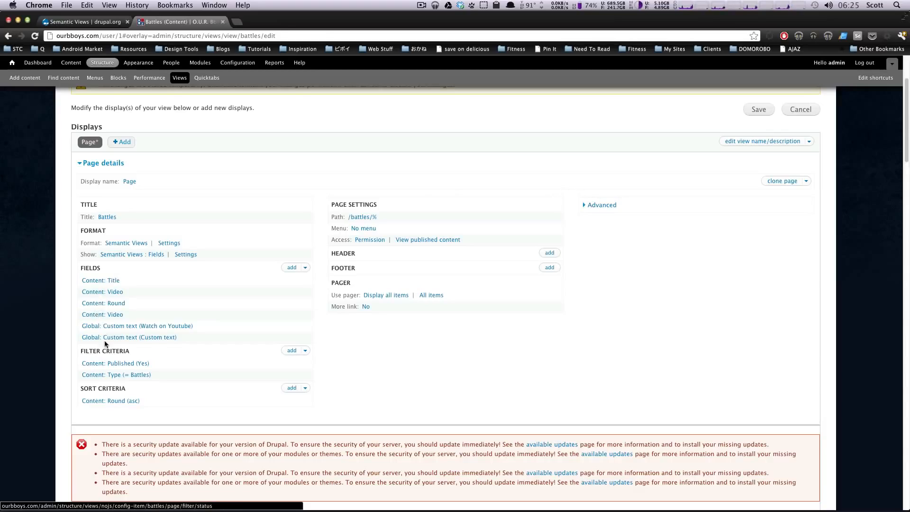
- Rearrange the fields so Custom text comes first, then reopen its settings
{"action": "left_click", "coordinate": [306, 269]}
{"action": "left_click", "coordinate": [284, 279]}
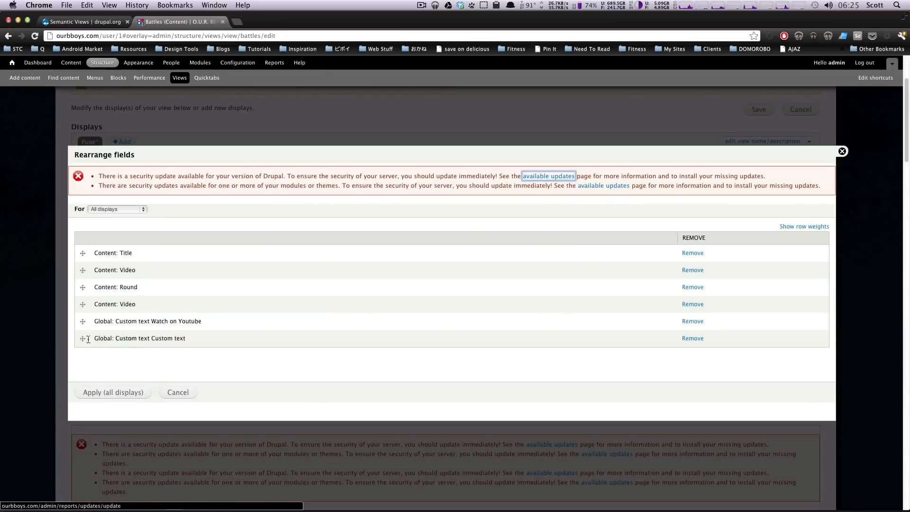
{"action": "left_click_drag", "start_coordinate": [88, 339], "coordinate": [92, 322]}
{"action": "left_click_drag", "start_coordinate": [94, 257], "coordinate": [86, 249]}
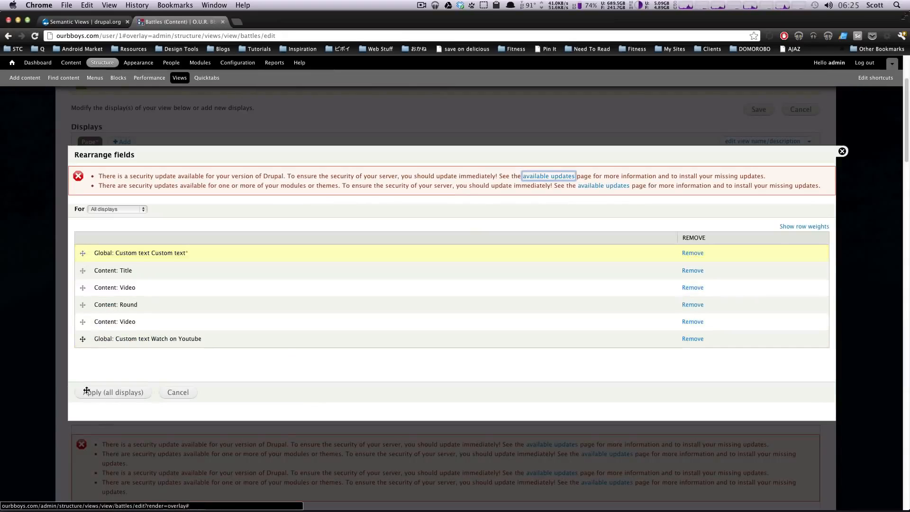
{"action": "left_click", "coordinate": [101, 395]}
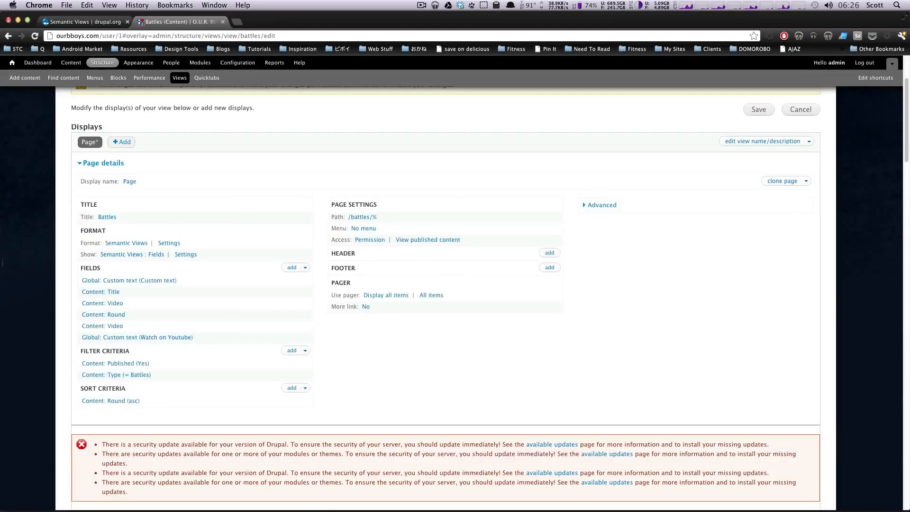
{"action": "left_click", "coordinate": [122, 283]}
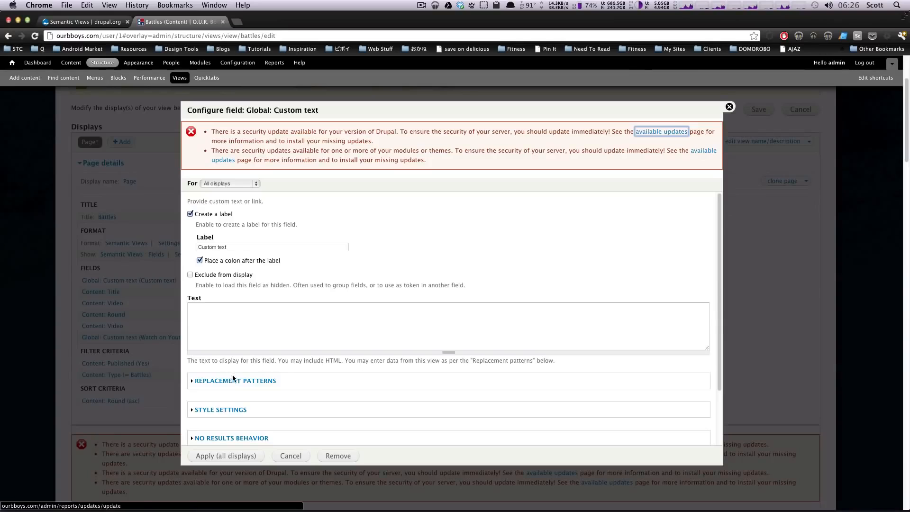
- Confirm only the [nothing_1], %1 and !1 tokens are available, then cancel the dialog
{"action": "left_click", "coordinate": [232, 381]}
{"action": "scroll", "coordinate": [389, 391], "scroll_direction": "down", "scroll_amount": 3}
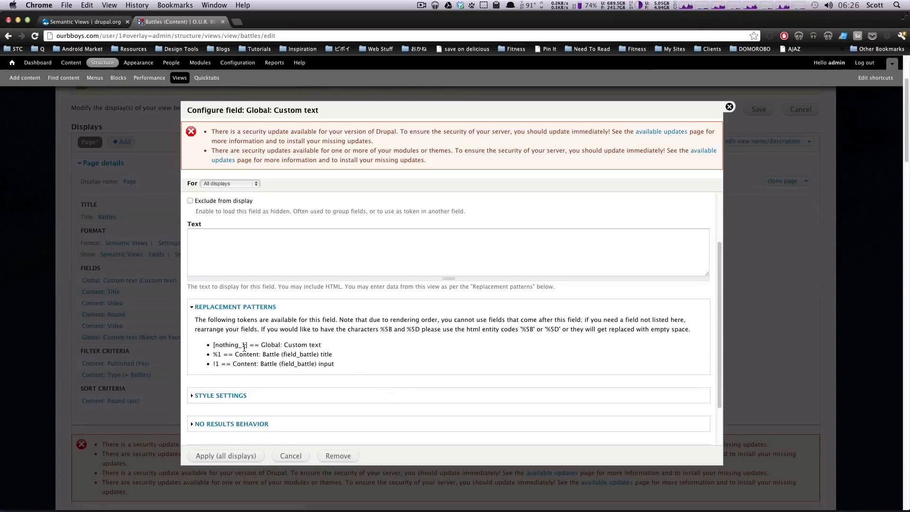
{"action": "left_click_drag", "start_coordinate": [213, 345], "coordinate": [323, 345]}
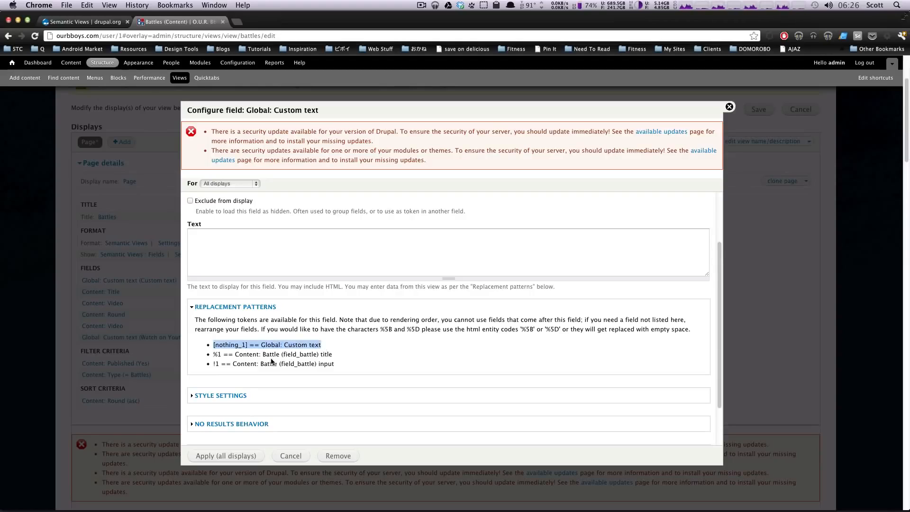
{"action": "left_click_drag", "start_coordinate": [232, 357], "coordinate": [333, 354]}
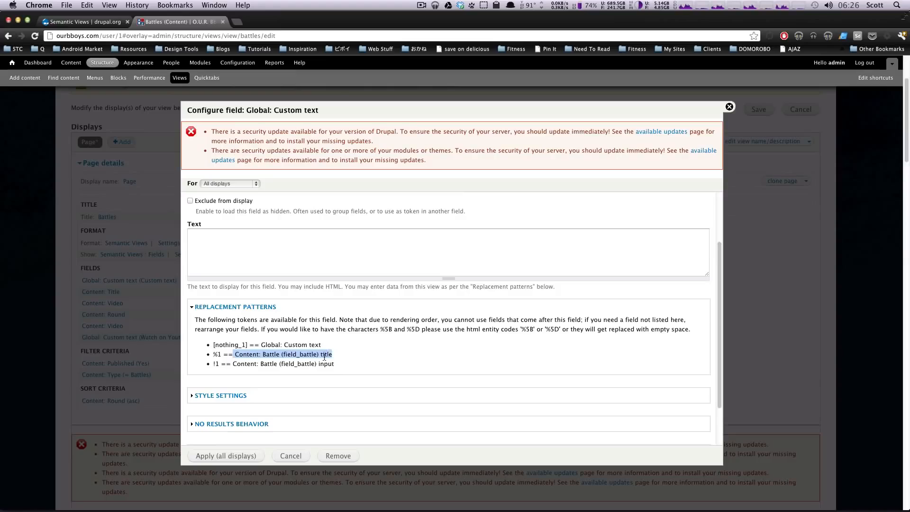
{"action": "double_click", "coordinate": [324, 355]}
{"action": "mouse_move", "coordinate": [263, 355]}
{"action": "left_mouse_down"}
{"action": "mouse_move", "coordinate": [312, 355]}
{"action": "mouse_move", "coordinate": [260, 365]}
{"action": "left_mouse_up"}
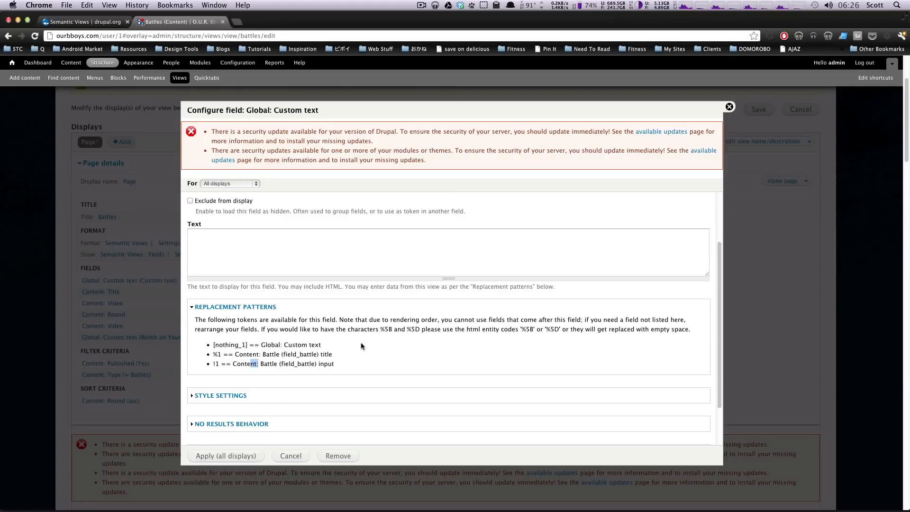
{"action": "left_click_drag", "start_coordinate": [361, 352], "coordinate": [224, 345]}
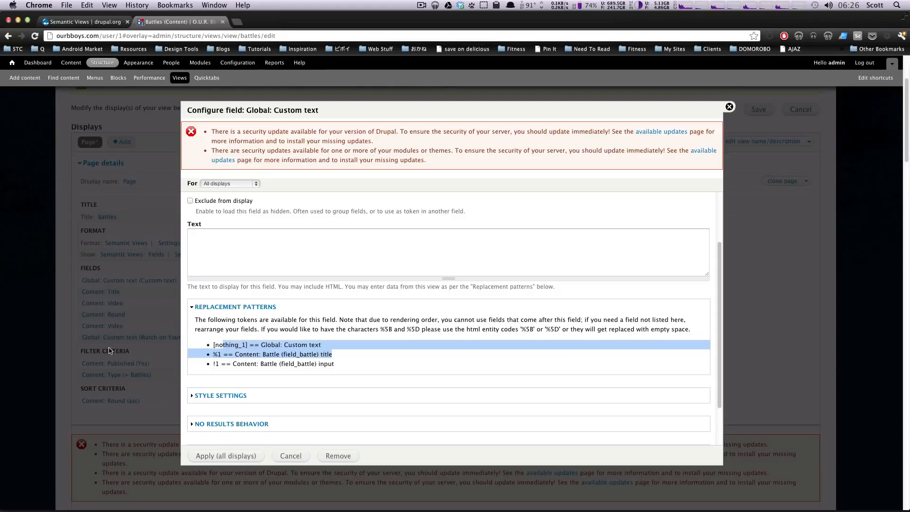
{"action": "left_click", "coordinate": [282, 455]}
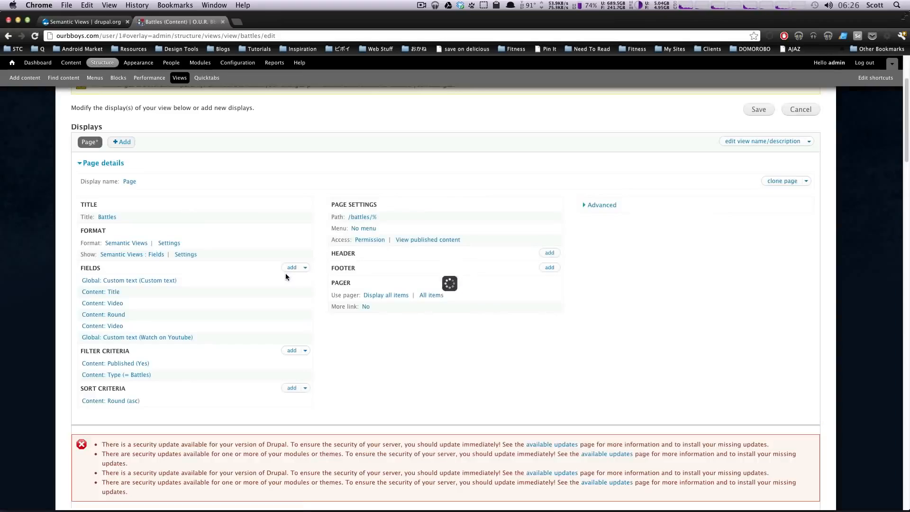
- Reorder the fields so Custom text sits last, after Watch on Youtube
{"action": "left_click", "coordinate": [304, 269]}
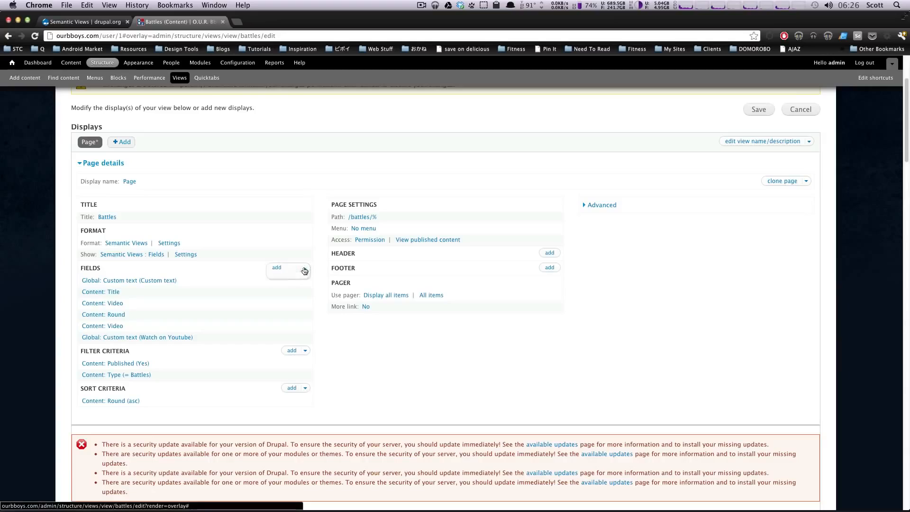
{"action": "left_click", "coordinate": [285, 278]}
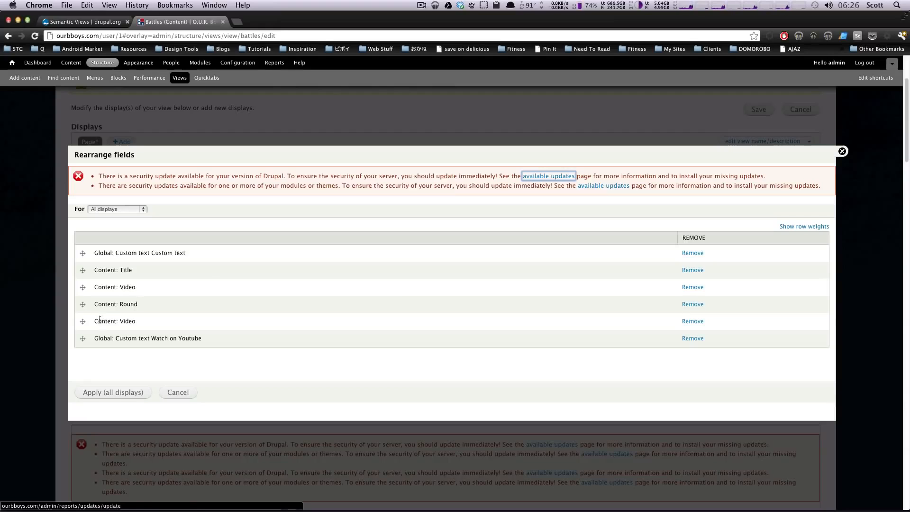
{"action": "left_click_drag", "start_coordinate": [84, 253], "coordinate": [85, 339]}
{"action": "left_click", "coordinate": [108, 394]}
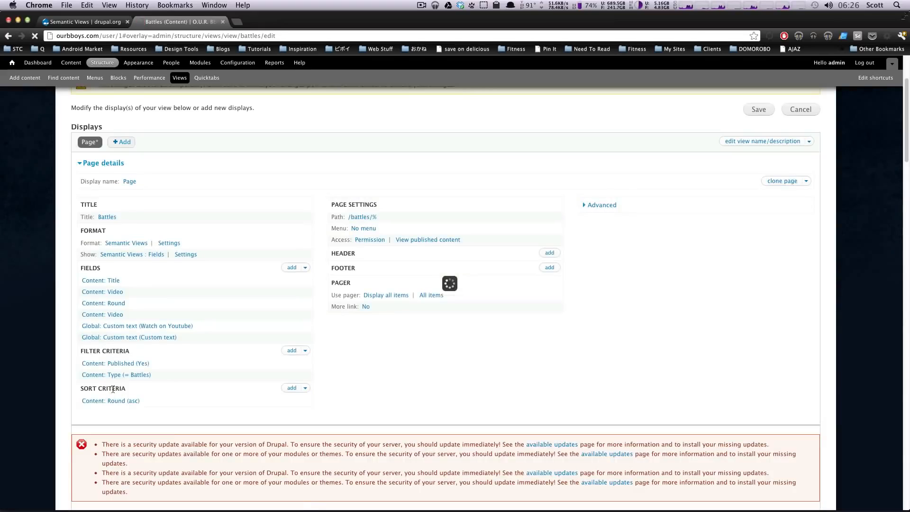
{"action": "right_click", "coordinate": [158, 339]}
- Reopen the Custom text settings and copy the [field_round] token from the replacement patterns
{"action": "left_click", "coordinate": [144, 338]}
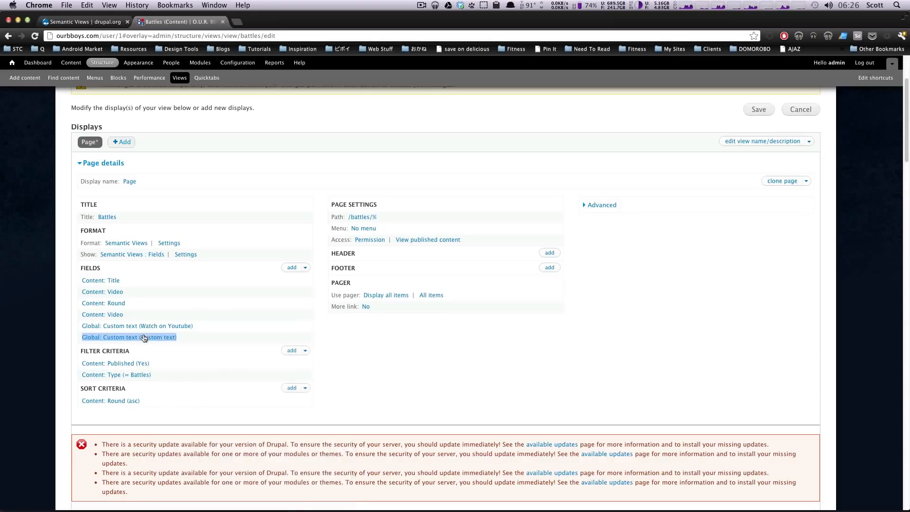
{"action": "left_click", "coordinate": [143, 340]}
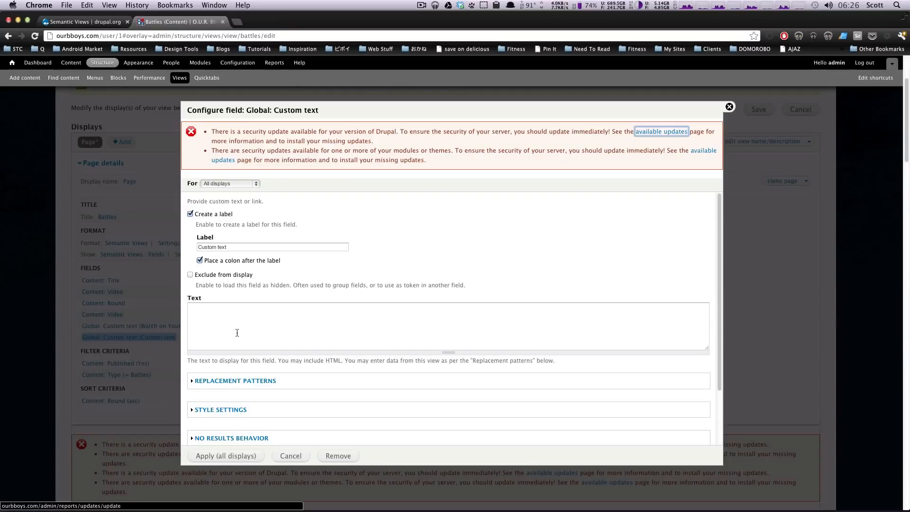
{"action": "left_click", "coordinate": [215, 332]}
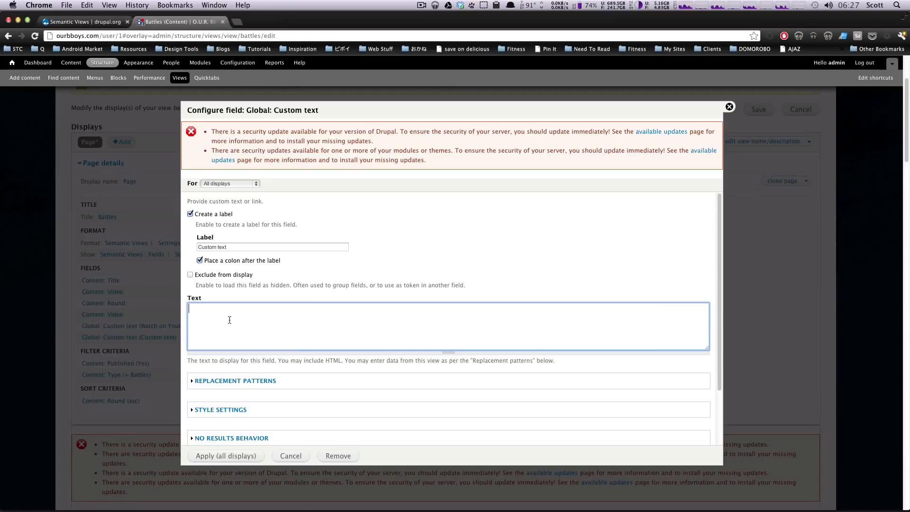
{"action": "left_click", "coordinate": [240, 380]}
{"action": "scroll", "coordinate": [256, 396], "scroll_direction": "down", "scroll_amount": 5}
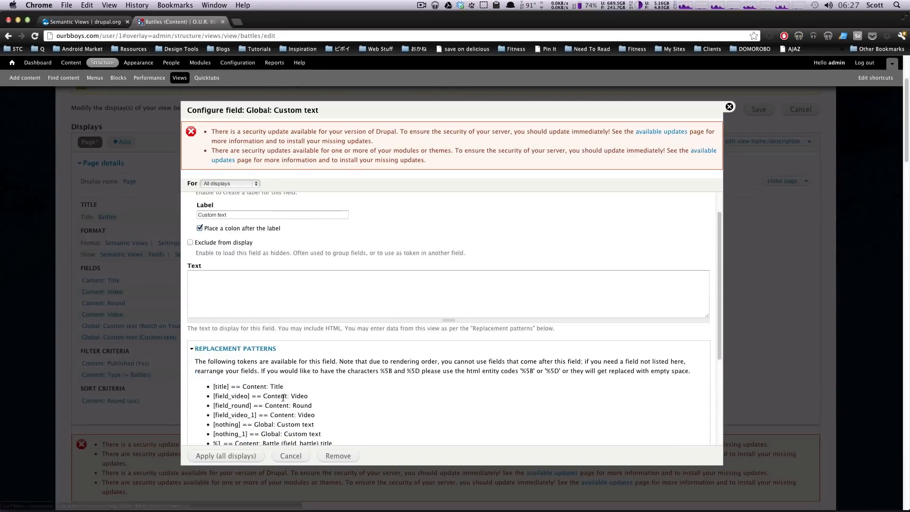
{"action": "scroll", "coordinate": [252, 345], "scroll_direction": "up", "scroll_amount": 1}
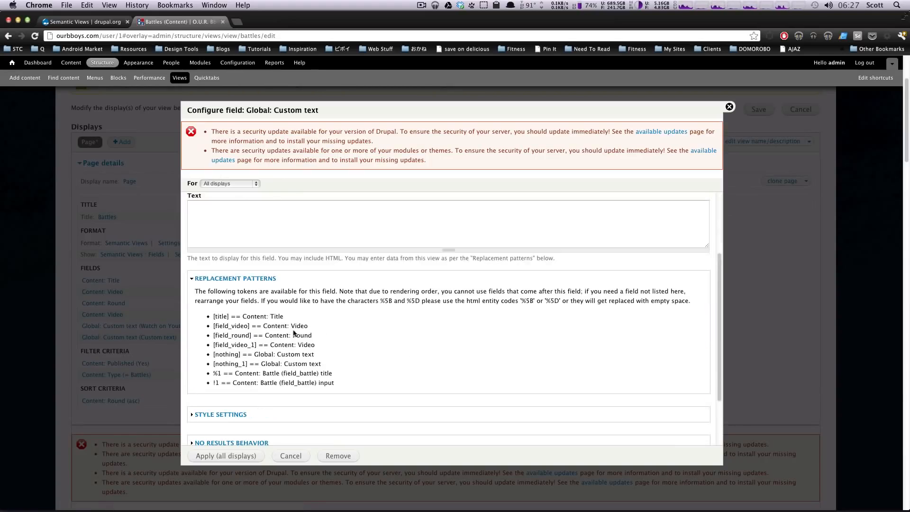
{"action": "double_click", "coordinate": [302, 335]}
{"action": "left_click", "coordinate": [250, 335]}
{"action": "left_click_drag", "start_coordinate": [252, 335], "coordinate": [212, 335]}
{"action": "key", "text": "super+c"}
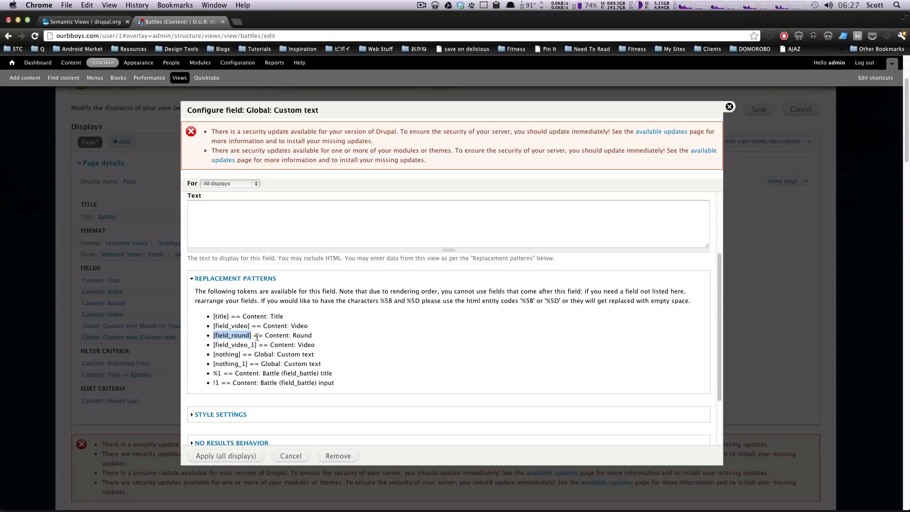
- Write 'This round is [field_round] it's going to be good.' and apply to all displays
{"action": "left_click", "coordinate": [243, 232]}
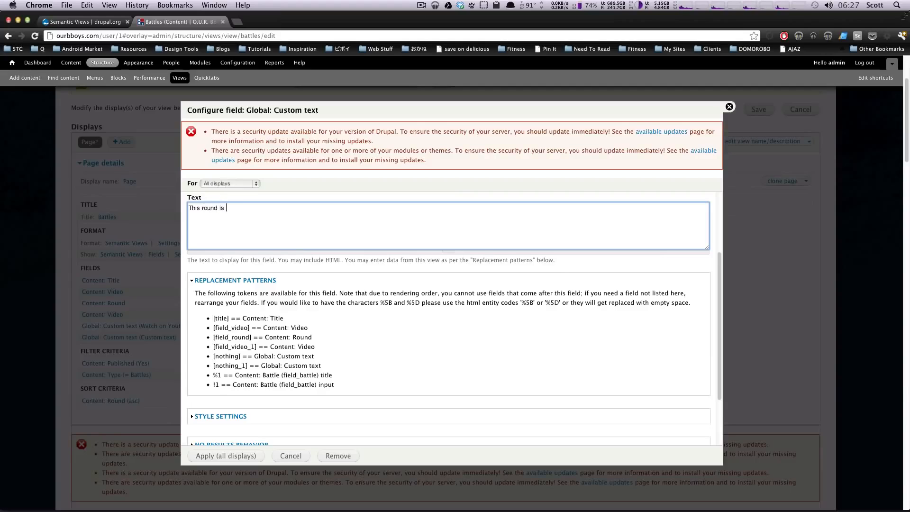
{"action": "type", "text": "This round is"}
{"action": "key", "text": "super+v"}
{"action": "double_click", "coordinate": [242, 207]}
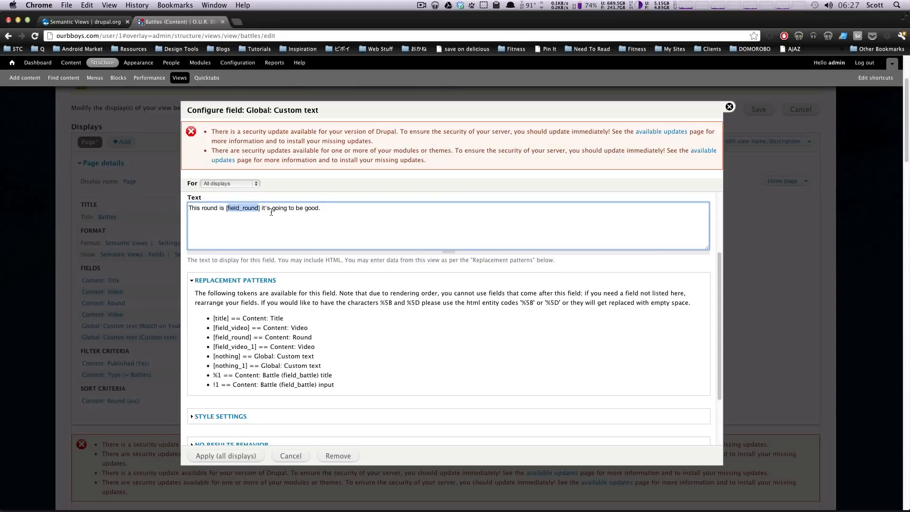
{"action": "left_click_drag", "start_coordinate": [290, 209], "coordinate": [321, 209]}
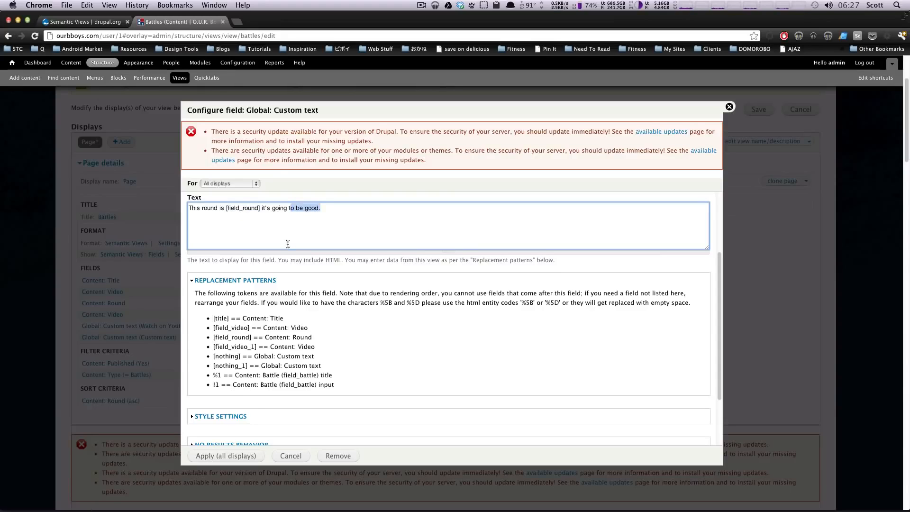
{"action": "left_click", "coordinate": [239, 458]}
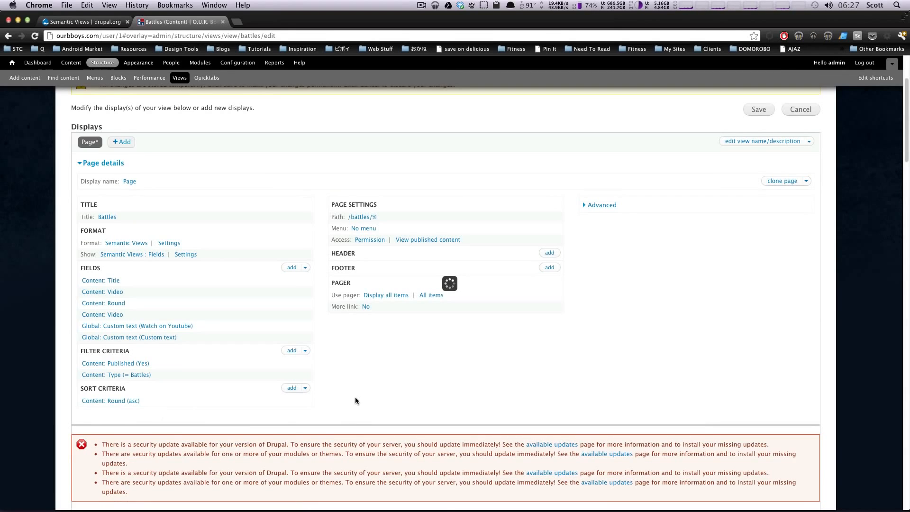
{"action": "scroll", "coordinate": [354, 397], "scroll_direction": "down", "scroll_amount": 4}
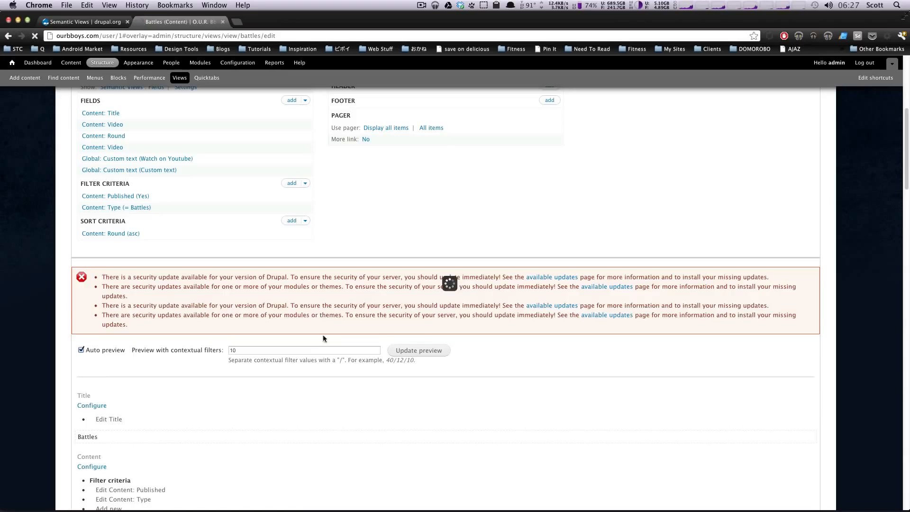
{"action": "scroll", "coordinate": [322, 335], "scroll_direction": "down", "scroll_amount": 15}
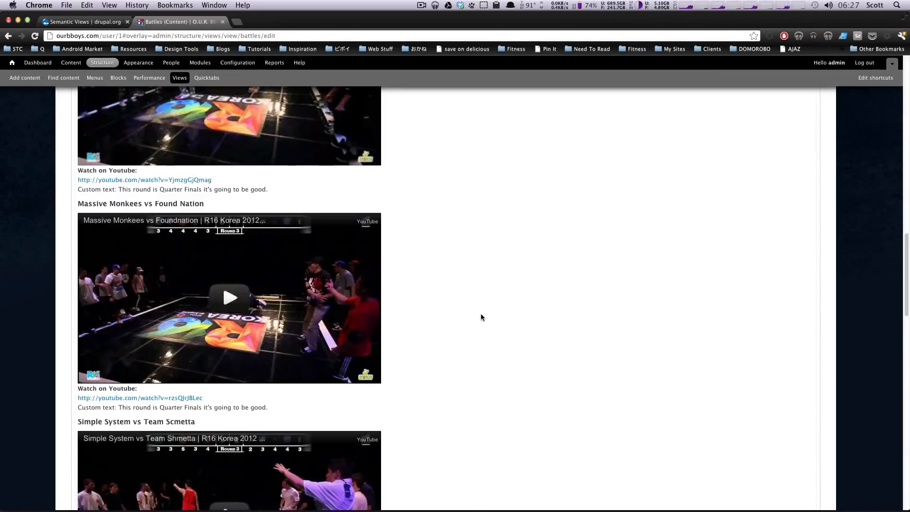
{"action": "scroll", "coordinate": [481, 314], "scroll_direction": "up", "scroll_amount": 3}
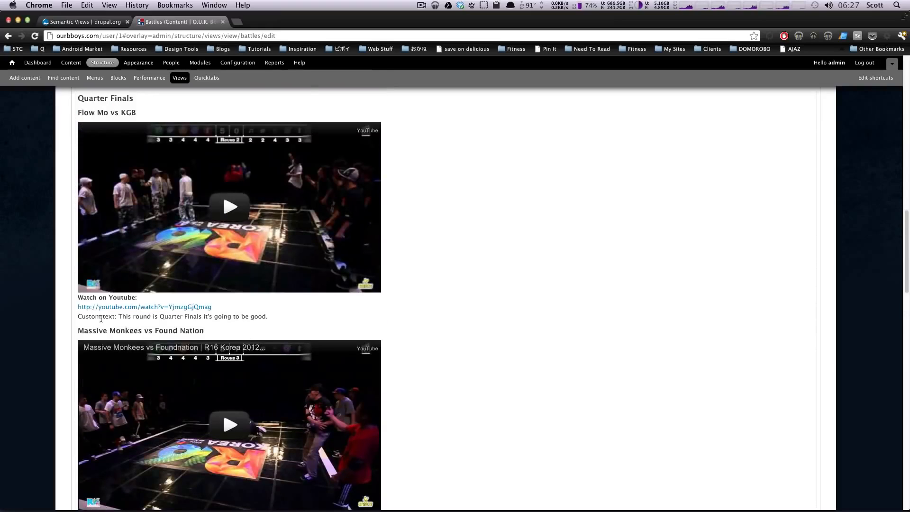
{"action": "left_click_drag", "start_coordinate": [118, 316], "coordinate": [194, 320]}
{"action": "left_click", "coordinate": [153, 316]}
{"action": "left_click_drag", "start_coordinate": [212, 317], "coordinate": [272, 316]}
{"action": "scroll", "coordinate": [272, 316], "scroll_direction": "up", "scroll_amount": 1}
{"action": "left_click", "coordinate": [425, 216]}
{"action": "scroll", "coordinate": [425, 215], "scroll_direction": "up", "scroll_amount": 1}
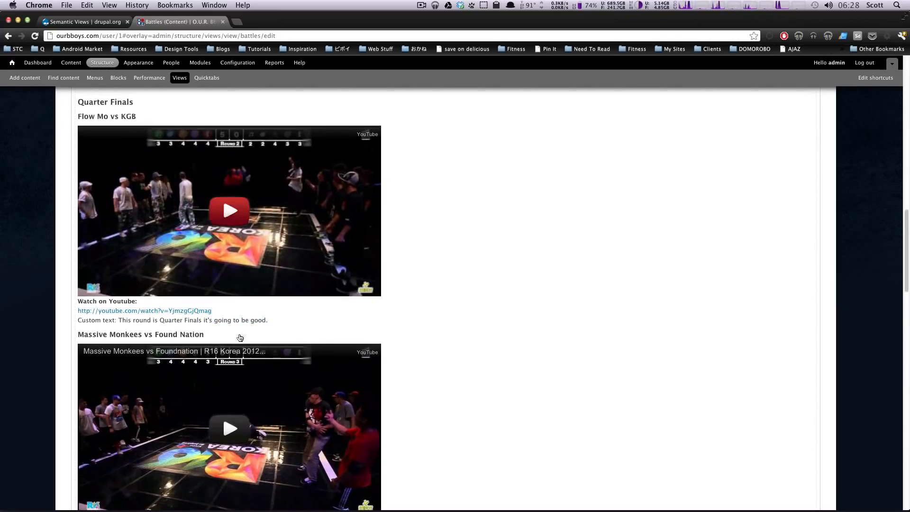
{"action": "left_click_drag", "start_coordinate": [161, 321], "coordinate": [201, 321]}
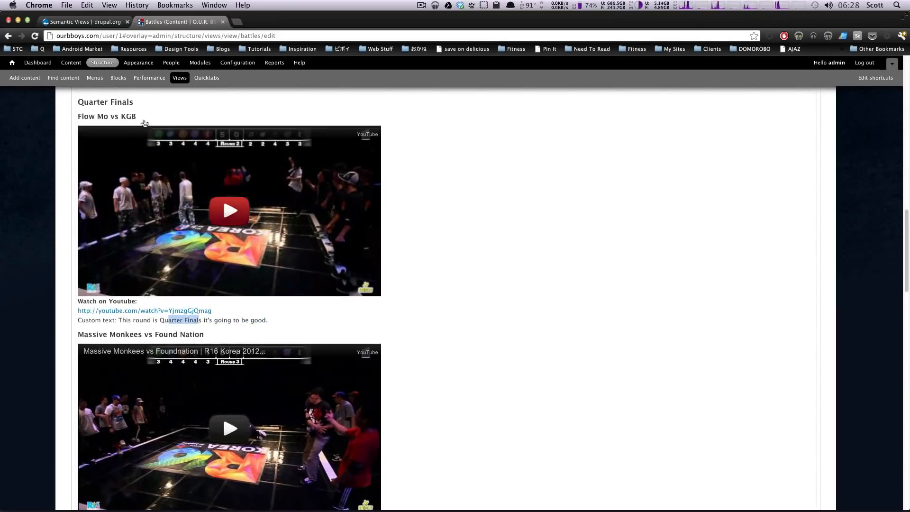
{"action": "left_click_drag", "start_coordinate": [135, 102], "coordinate": [56, 95]}
{"action": "double_click", "coordinate": [101, 101]}
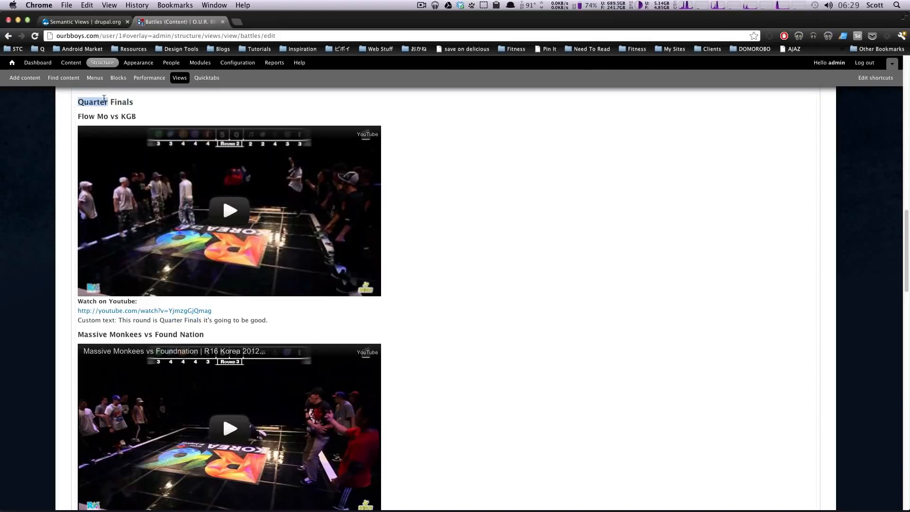
{"action": "left_click", "coordinate": [129, 103]}
{"action": "double_click", "coordinate": [128, 103]}
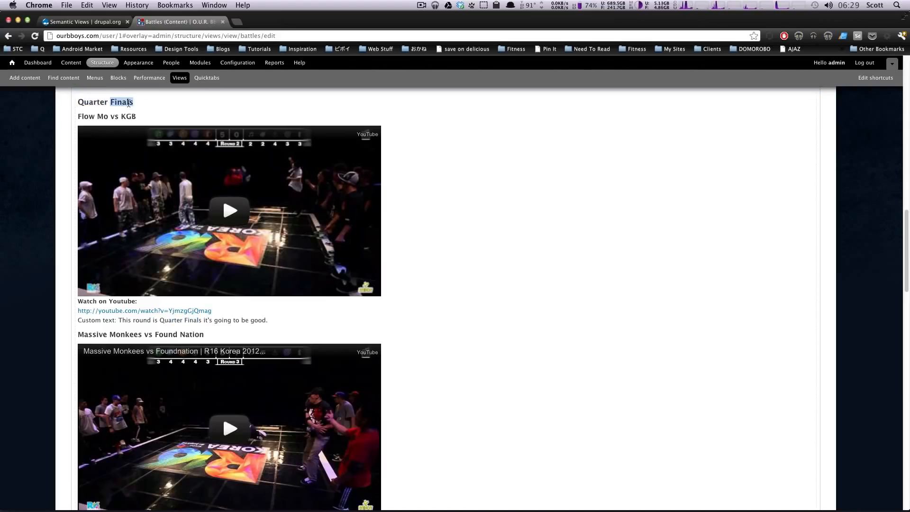
{"action": "double_click", "coordinate": [124, 321]}
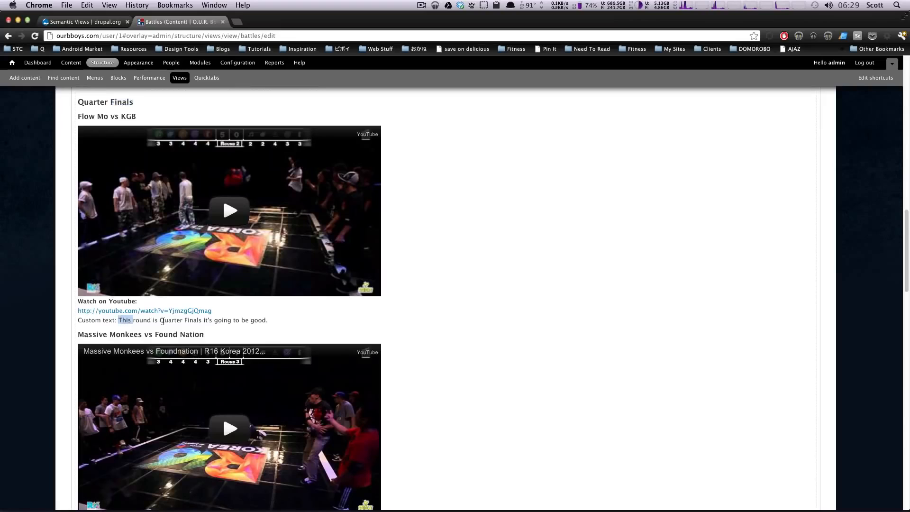
{"action": "left_click_drag", "start_coordinate": [163, 322], "coordinate": [241, 322]}
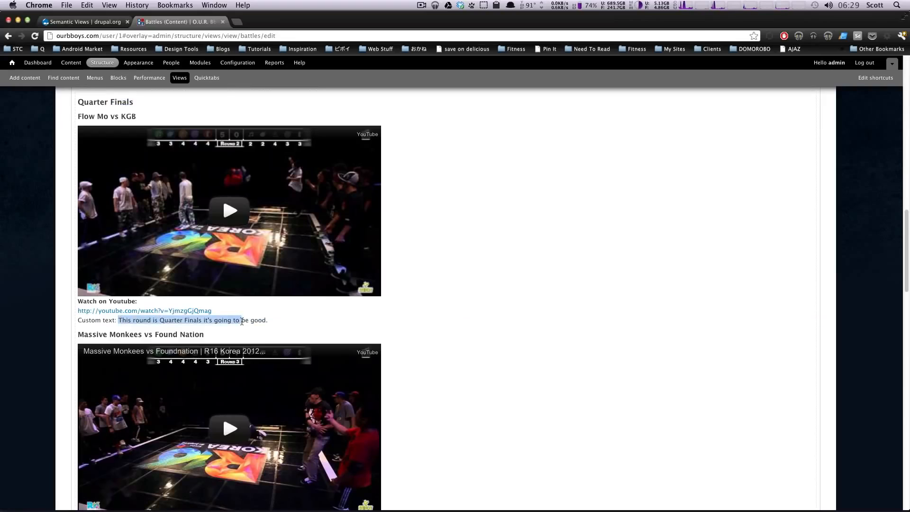
{"action": "left_click_drag", "start_coordinate": [98, 302], "coordinate": [138, 301]}
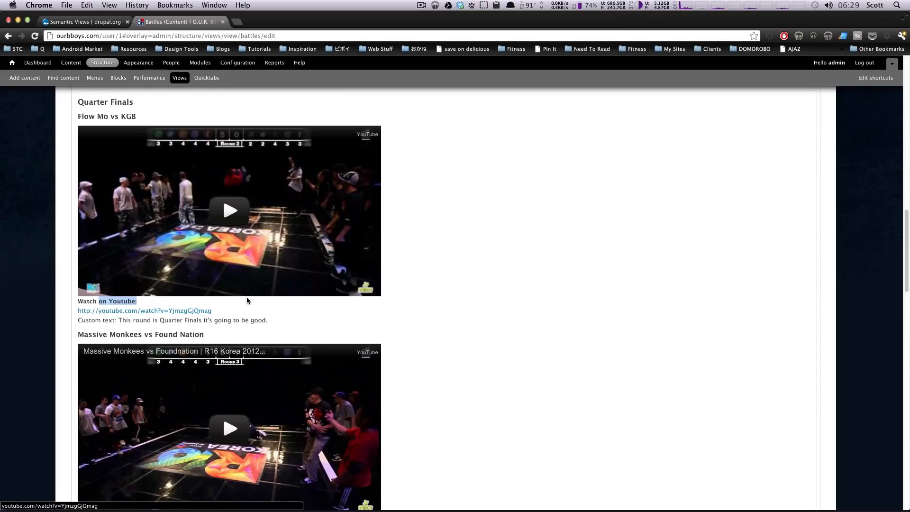
{"action": "scroll", "coordinate": [257, 308], "scroll_direction": "up", "scroll_amount": 6}
{"action": "scroll", "coordinate": [231, 281], "scroll_direction": "up", "scroll_amount": 10}
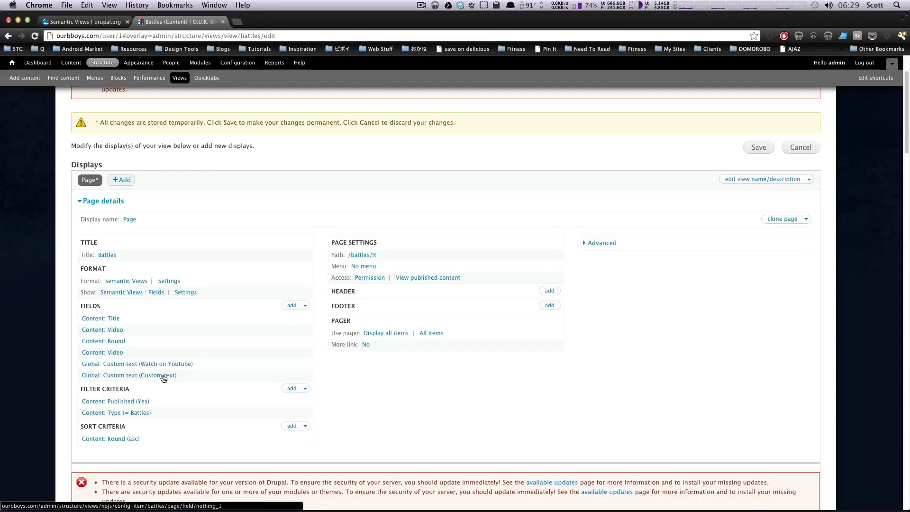
- Stop excluding Content: Round from display and turn on 'Rewrite the output of this field'
{"action": "left_click", "coordinate": [117, 342]}
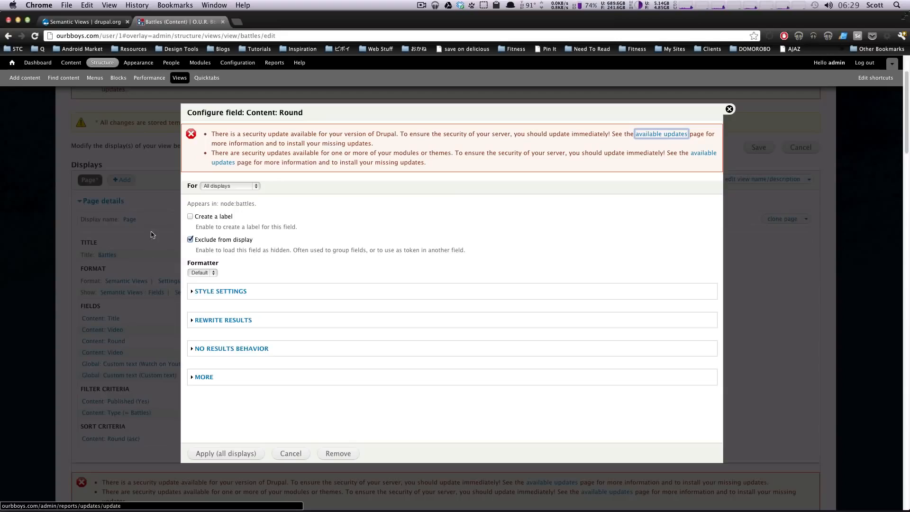
{"action": "left_click", "coordinate": [190, 240]}
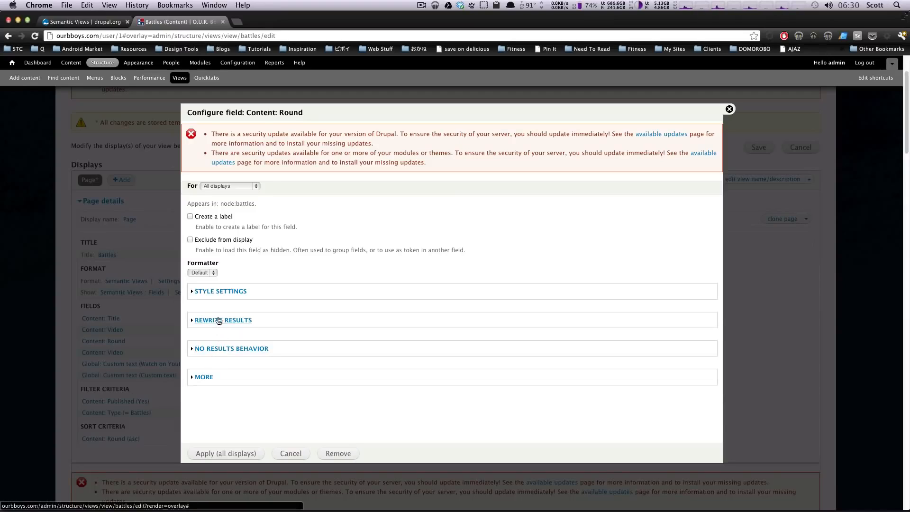
{"action": "left_click", "coordinate": [215, 350]}
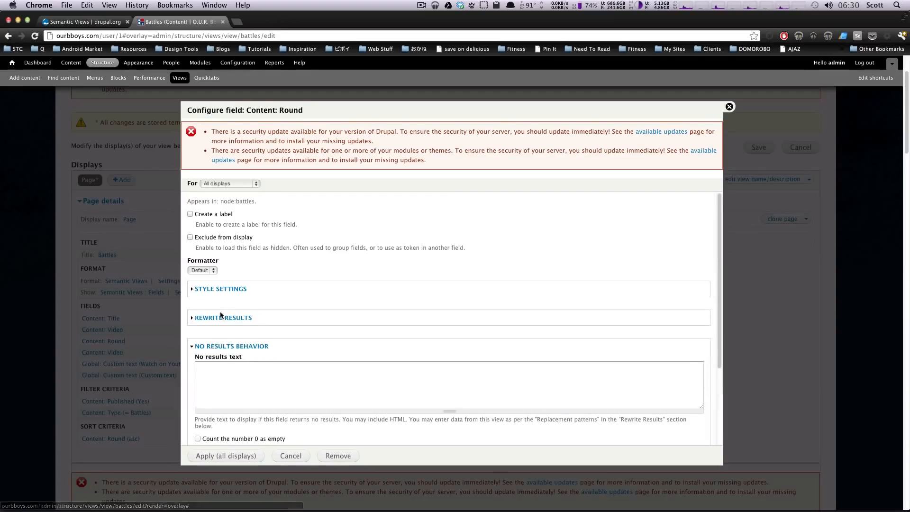
{"action": "double_click", "coordinate": [221, 318]}
{"action": "left_click", "coordinate": [222, 319]}
{"action": "scroll", "coordinate": [247, 332], "scroll_direction": "down", "scroll_amount": 2}
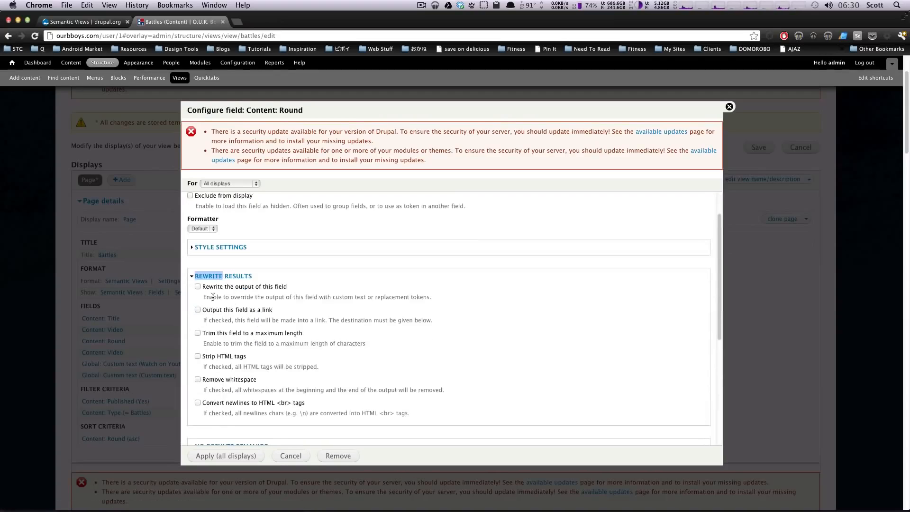
{"action": "left_click", "coordinate": [198, 287]}
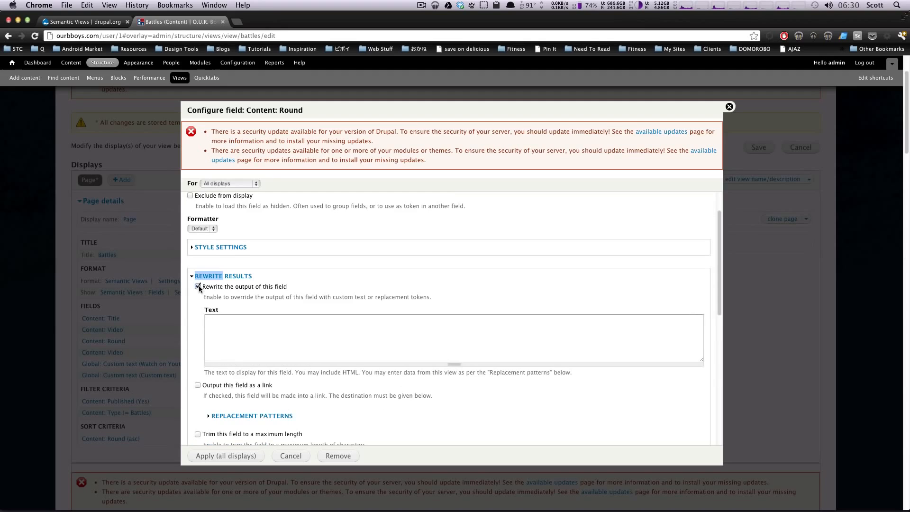
- Fill the Round rewrite Text with 'This round is the [field_round] it is going to be good.'
{"action": "left_click", "coordinate": [241, 416]}
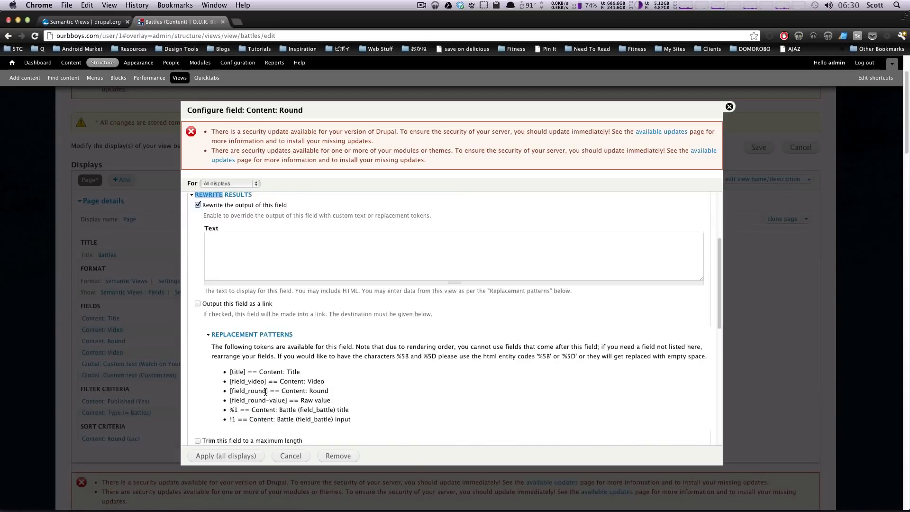
{"action": "left_click_drag", "start_coordinate": [269, 391], "coordinate": [228, 391]}
{"action": "left_click", "coordinate": [283, 254]}
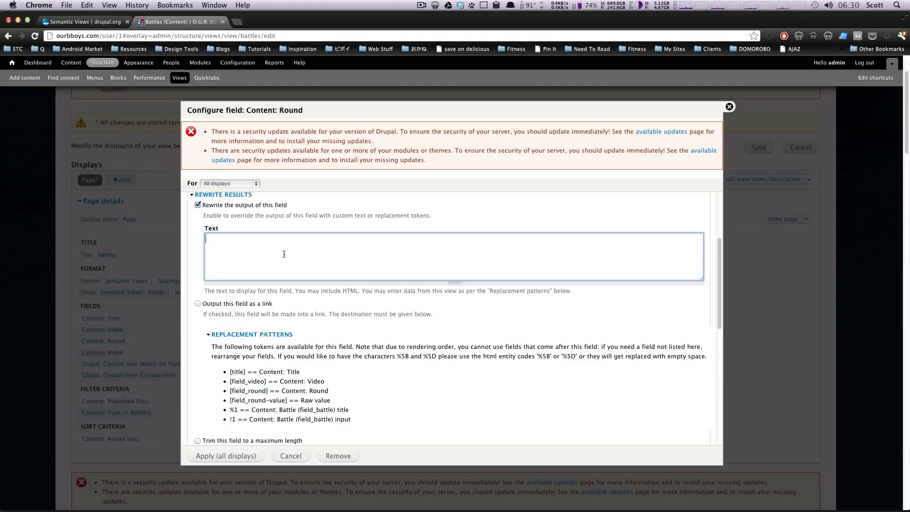
{"action": "type", "text": "This round is the [field_round] it"}
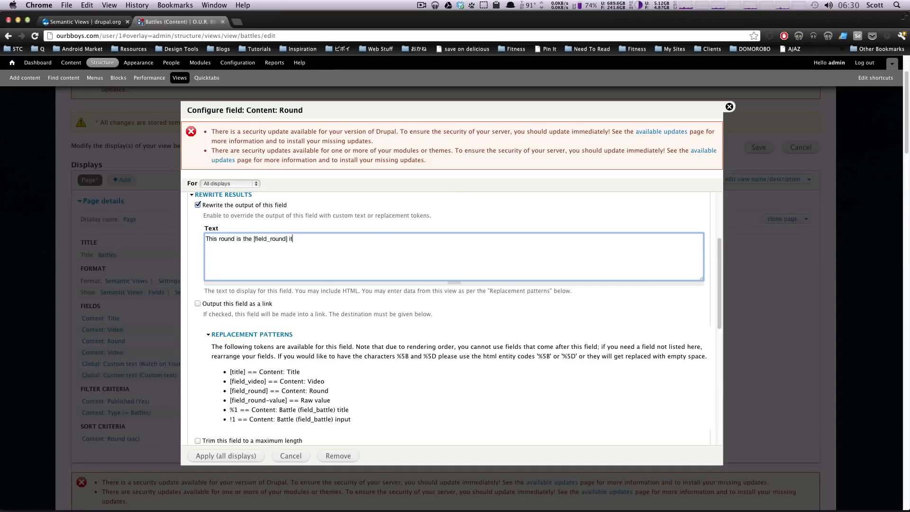
{"action": "type", "text": " is going to be good."}
{"action": "scroll", "coordinate": [272, 252], "scroll_direction": "up", "scroll_amount": 5}
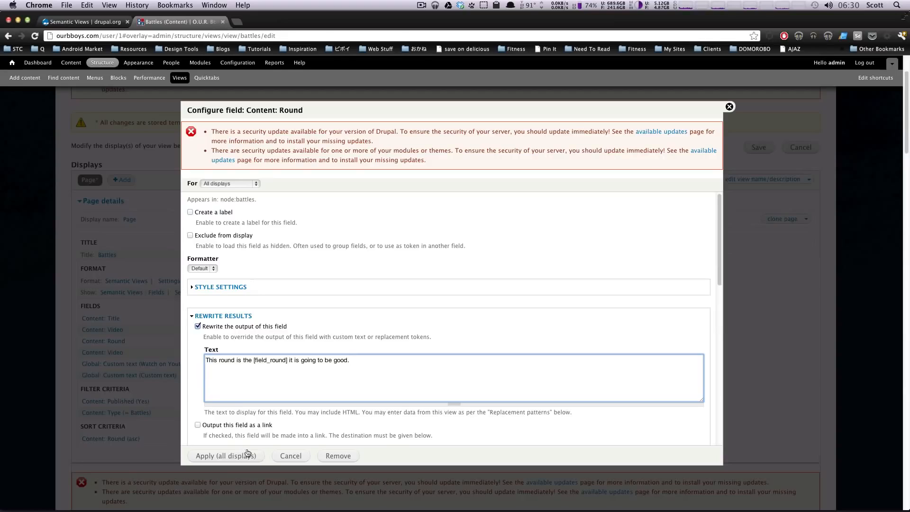
{"action": "scroll", "coordinate": [309, 363], "scroll_direction": "down", "scroll_amount": 4}
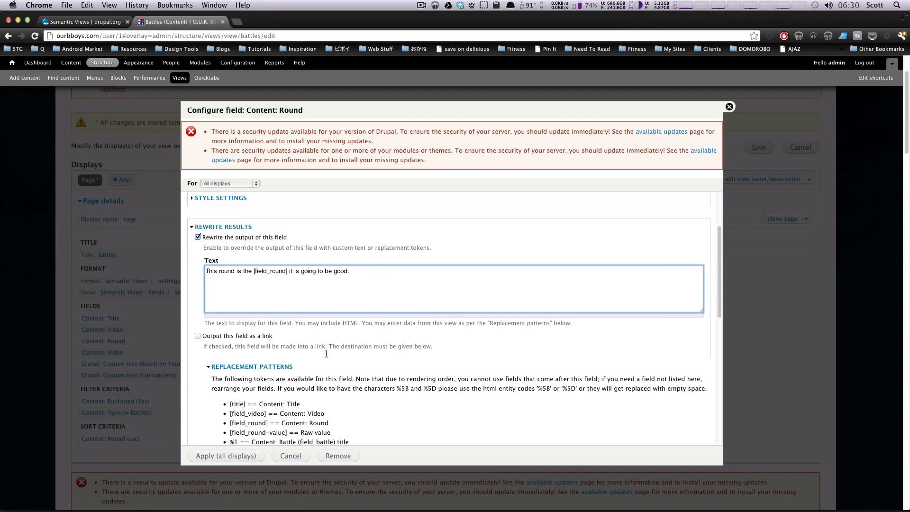
- Apply the Round rewrite to all displays and refresh the view preview
{"action": "left_click", "coordinate": [212, 458]}
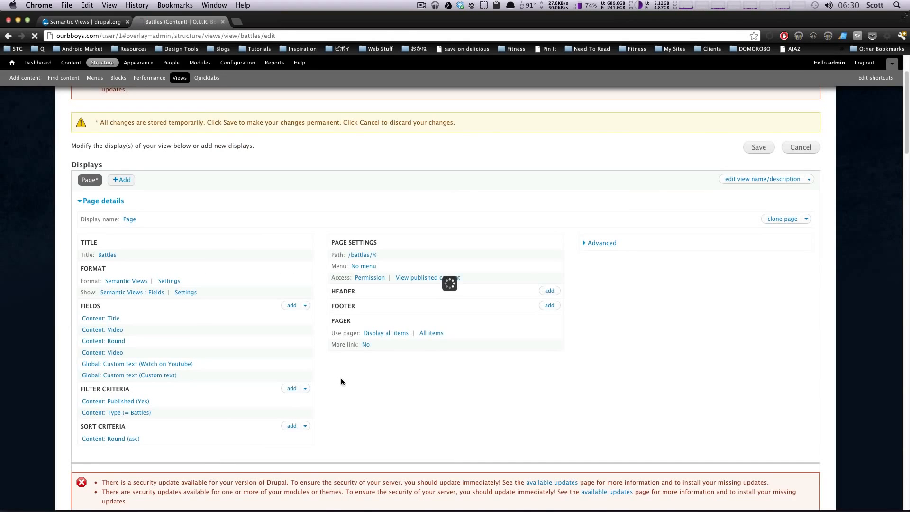
{"action": "scroll", "coordinate": [344, 378], "scroll_direction": "down", "scroll_amount": 6}
{"action": "left_click", "coordinate": [417, 276]}
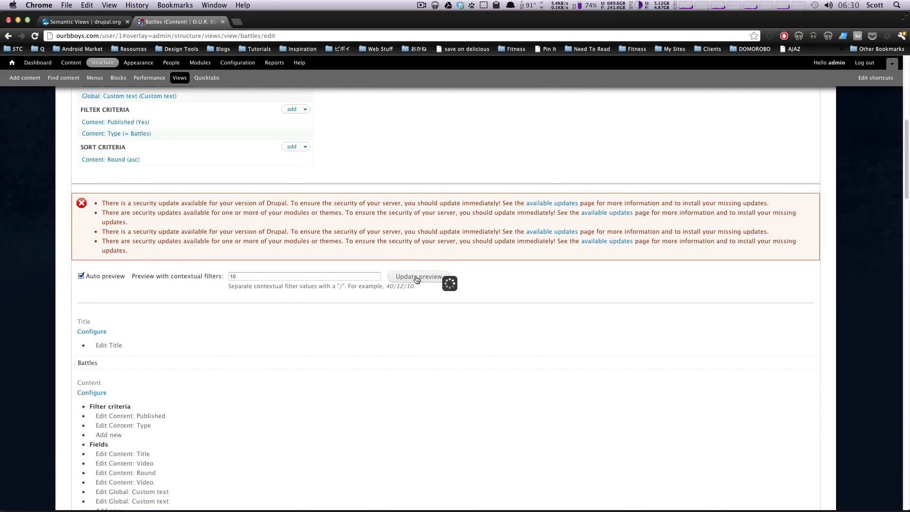
{"action": "scroll", "coordinate": [417, 279], "scroll_direction": "down", "scroll_amount": 7}
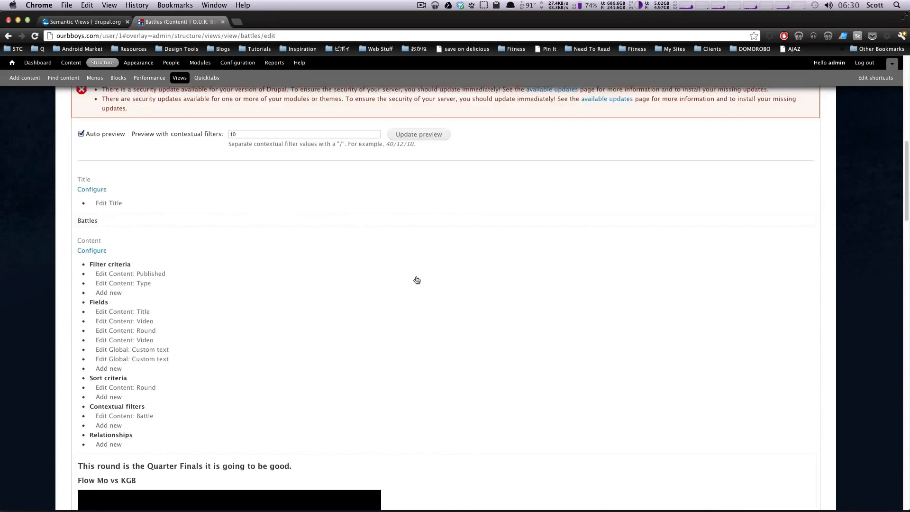
{"action": "left_click_drag", "start_coordinate": [82, 214], "coordinate": [222, 219]}
- Scroll the preview to check the round headings read 'This round is the Quarter Finals…'
{"action": "scroll", "coordinate": [408, 404], "scroll_direction": "down", "scroll_amount": 3}
{"action": "scroll", "coordinate": [342, 383], "scroll_direction": "down", "scroll_amount": 9}
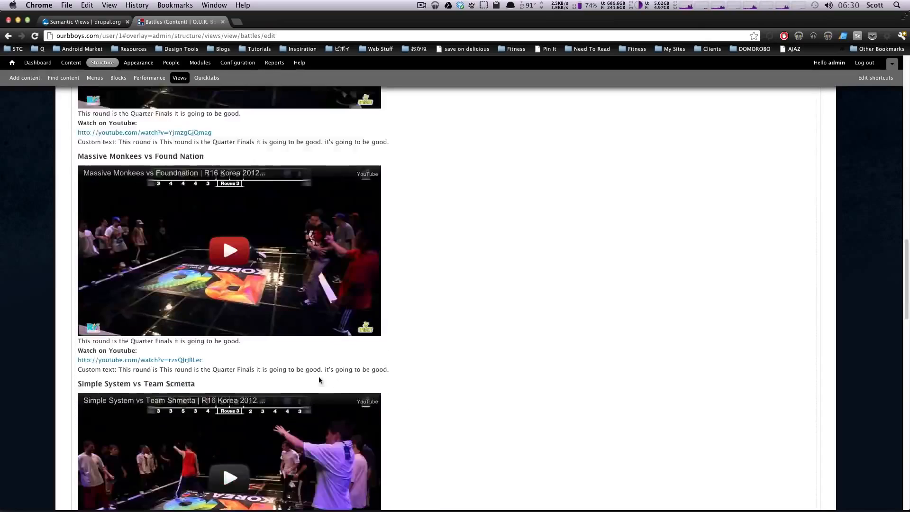
{"action": "right_click", "coordinate": [308, 380]}
{"action": "left_click", "coordinate": [548, 294]}
{"action": "scroll", "coordinate": [550, 292], "scroll_direction": "down", "scroll_amount": 5}
{"action": "scroll", "coordinate": [551, 292], "scroll_direction": "down", "scroll_amount": 4}
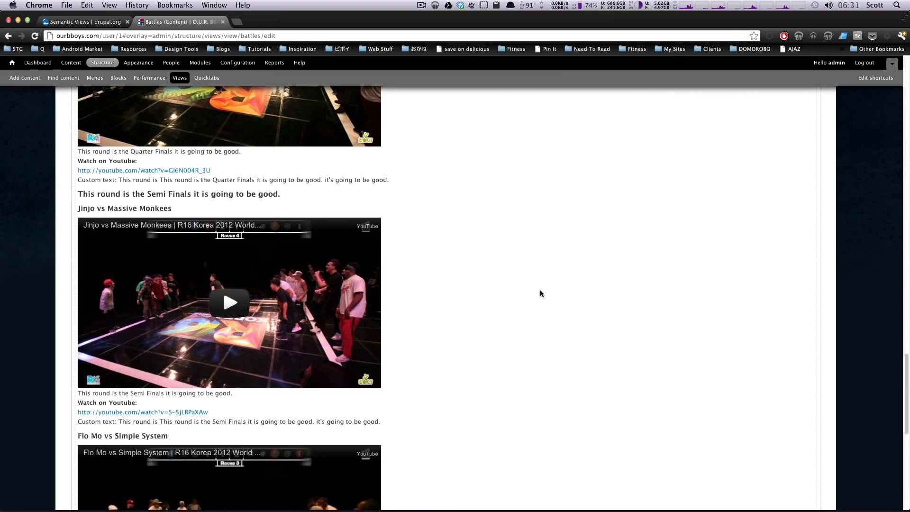
{"action": "left_click_drag", "start_coordinate": [144, 192], "coordinate": [367, 198]}
{"action": "left_click", "coordinate": [421, 198]}
{"action": "scroll", "coordinate": [418, 200], "scroll_direction": "down", "scroll_amount": 10}
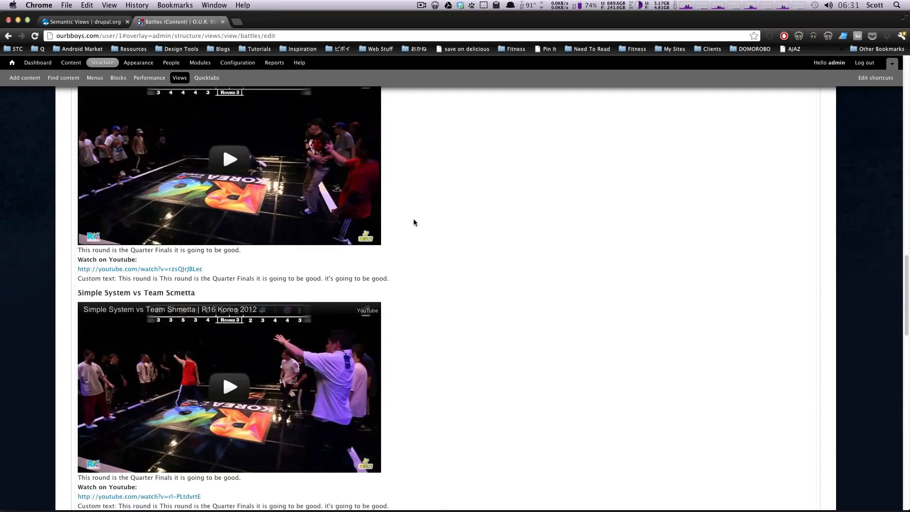
{"action": "scroll", "coordinate": [414, 221], "scroll_direction": "up", "scroll_amount": 20}
{"action": "scroll", "coordinate": [272, 327], "scroll_direction": "down", "scroll_amount": 9}
{"action": "scroll", "coordinate": [271, 327], "scroll_direction": "up", "scroll_amount": 9}
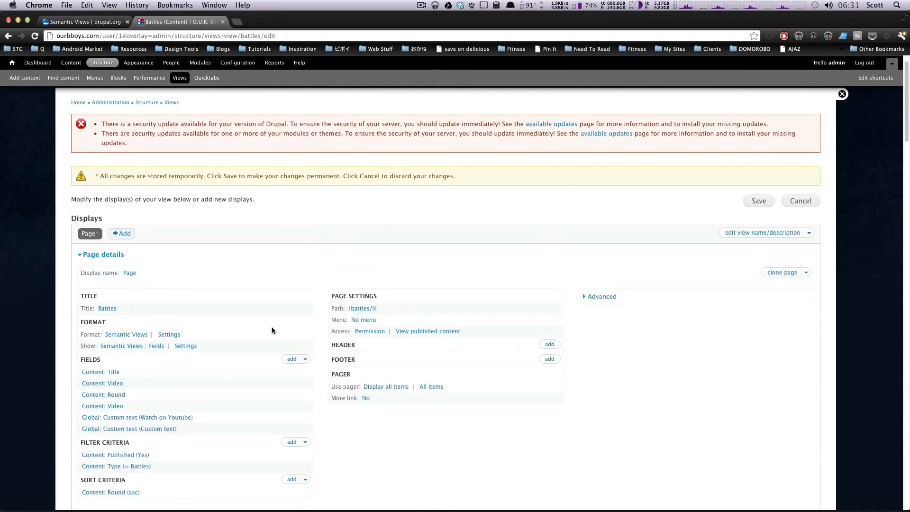